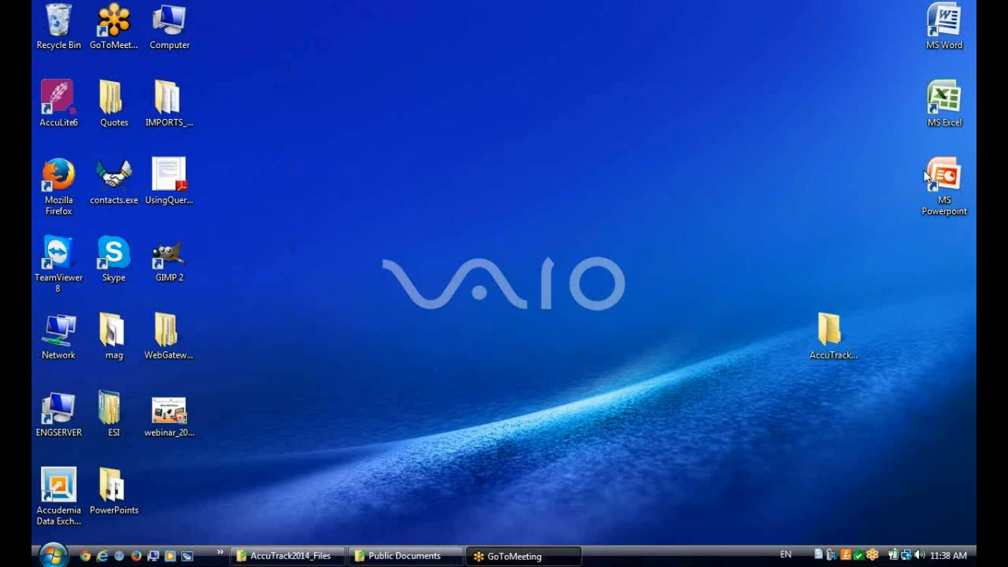
Run AccuTrack.exe from the AccuTrack2014 desktop folder and start the Computer Lab plug-in installation
double_click(829, 331)
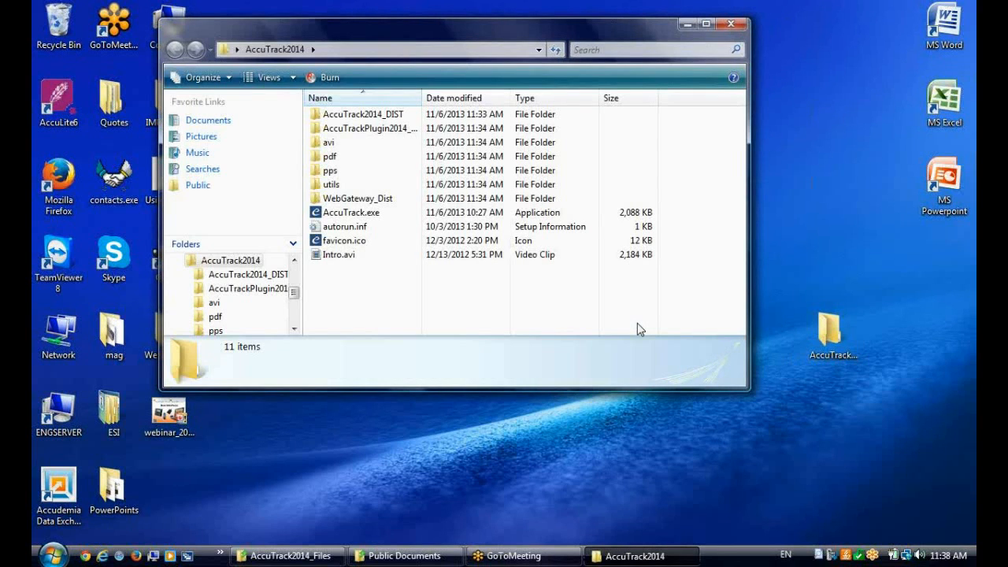
left_click(347, 214)
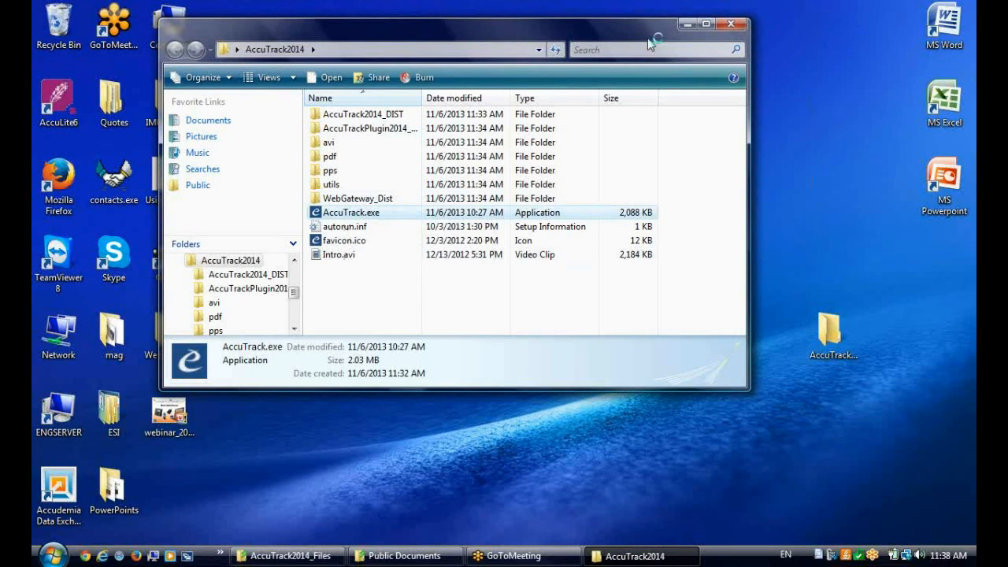
left_click(729, 24)
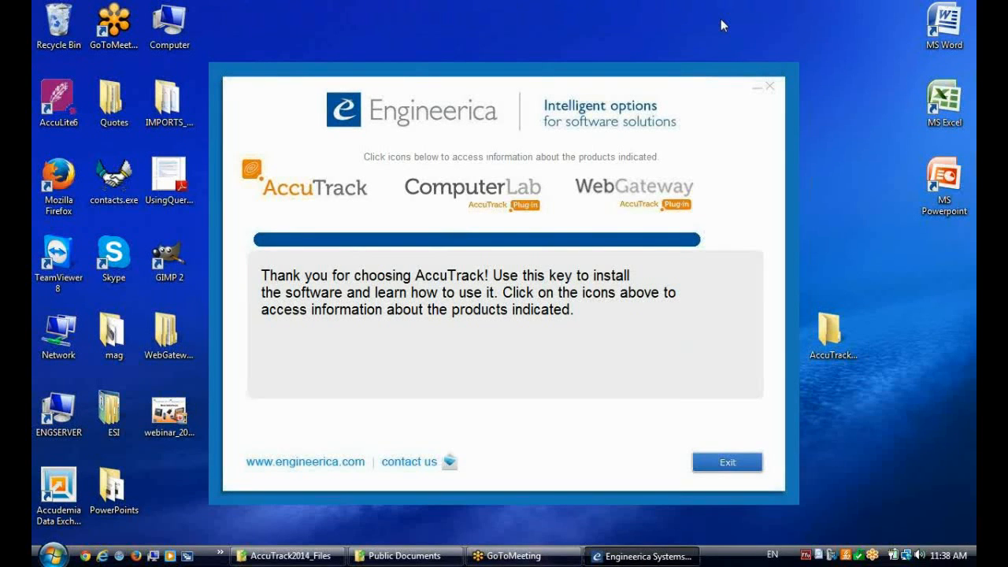
left_click(490, 206)
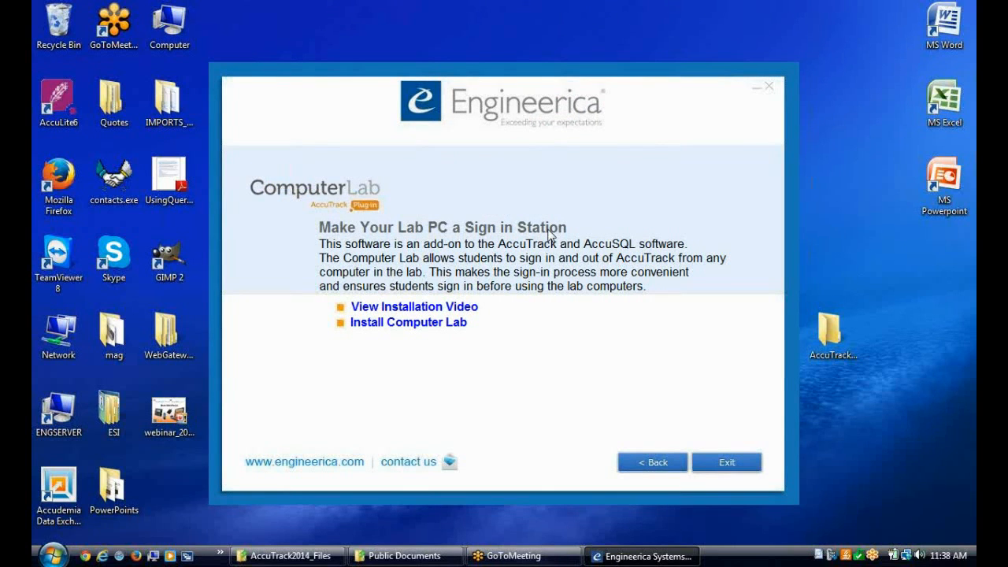
left_click(410, 324)
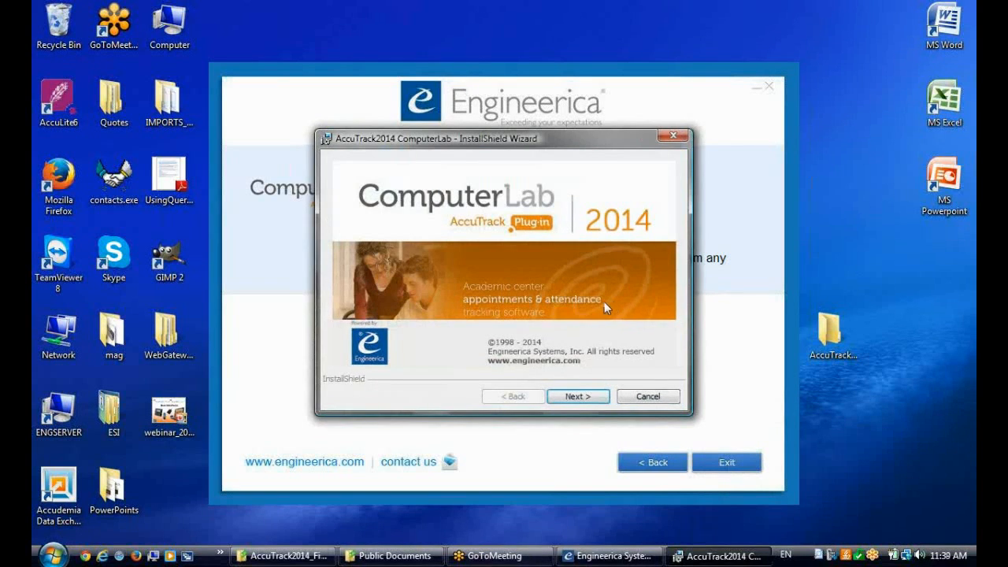
Install AccuTrack2014 ComputerLab in the default folder, accepting the license agreement, and exit the installer and product launcher
left_click(581, 397)
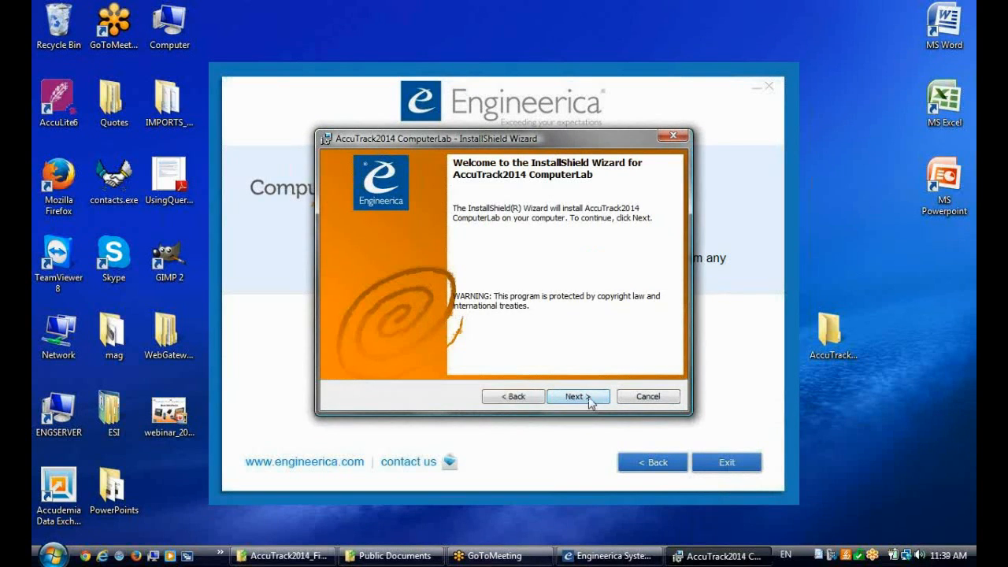
left_click(581, 397)
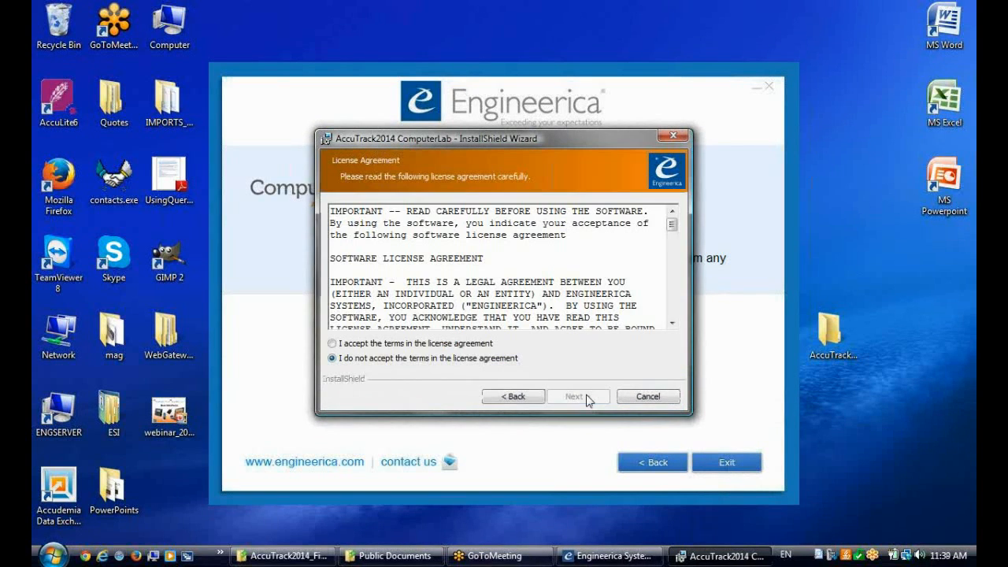
left_click(362, 345)
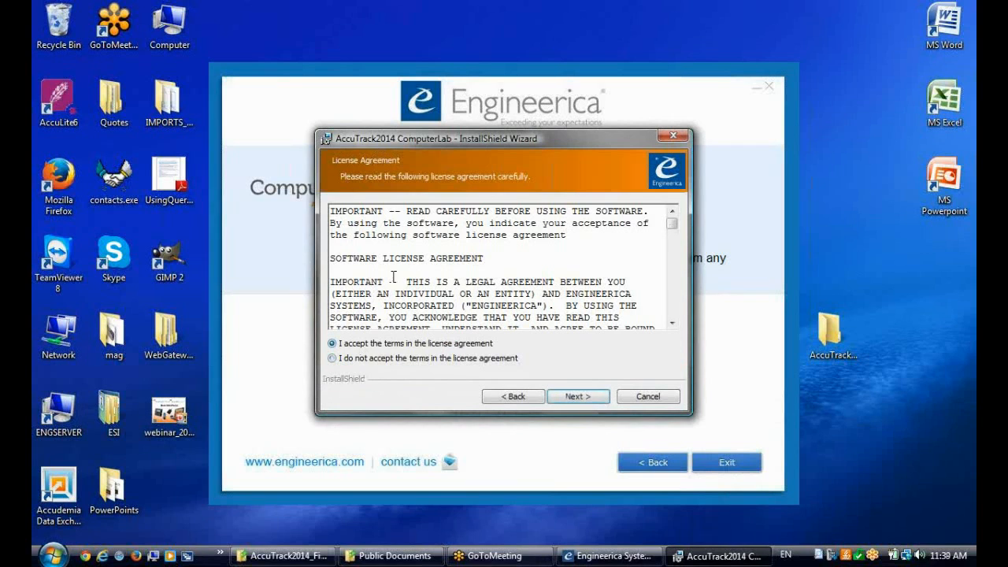
left_click(577, 396)
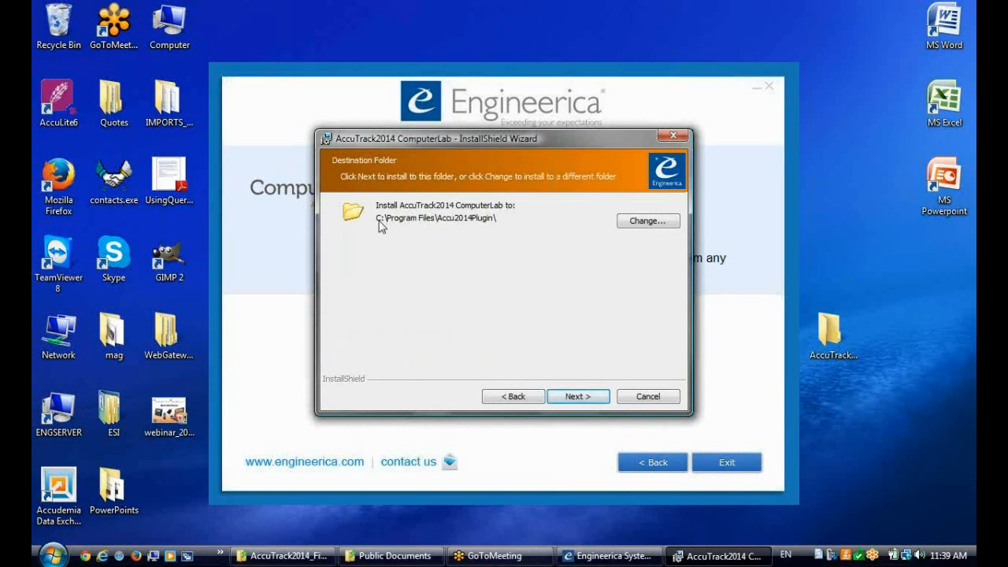
left_click(573, 402)
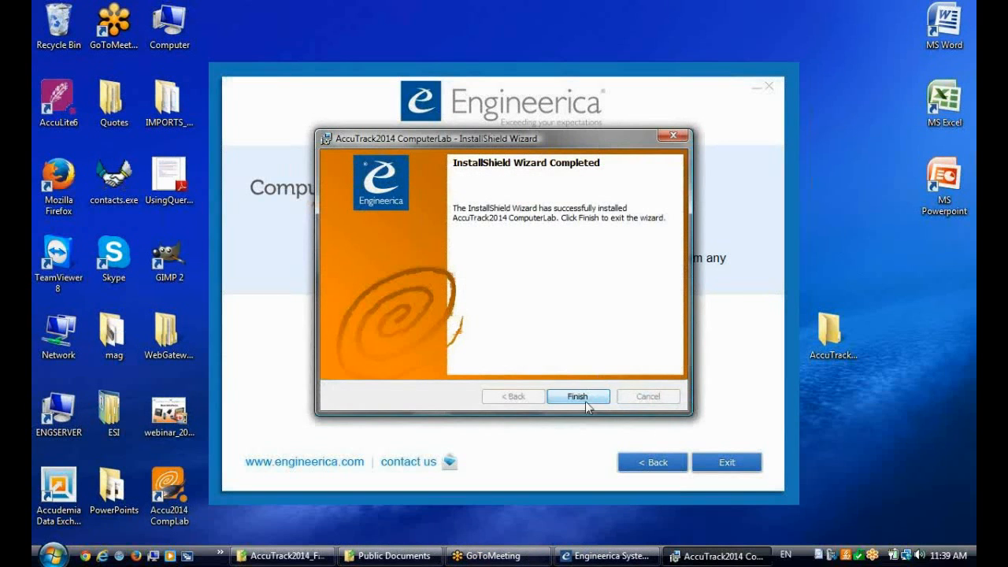
left_click(585, 400)
left_click(726, 463)
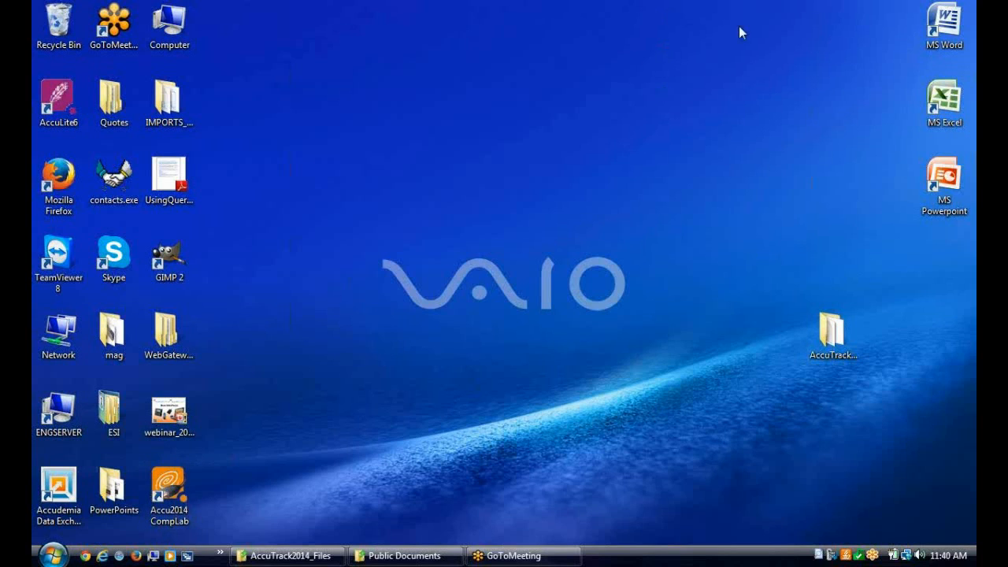
Launch Accu2014 CompLab from the desktop and cancel its database directory selection
double_click(170, 497)
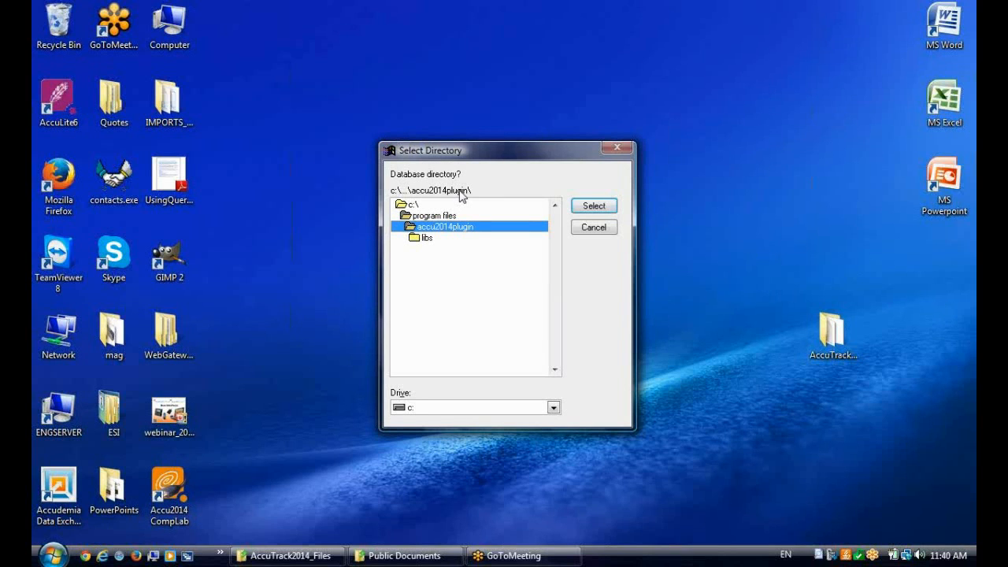
left_click(592, 227)
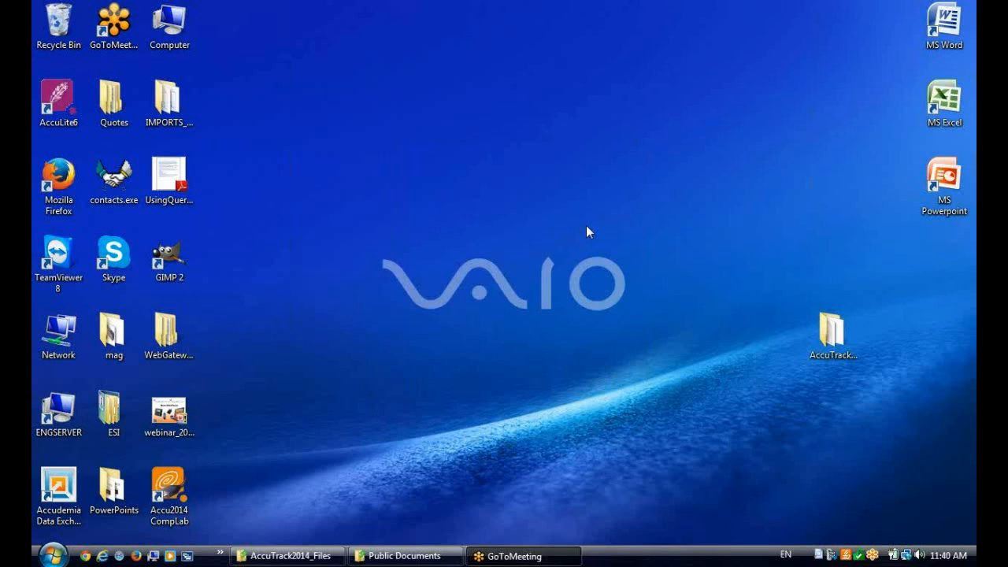
Inspect the contents of the subfolder inside accutrack in Public Documents, and close the window
left_click(432, 556)
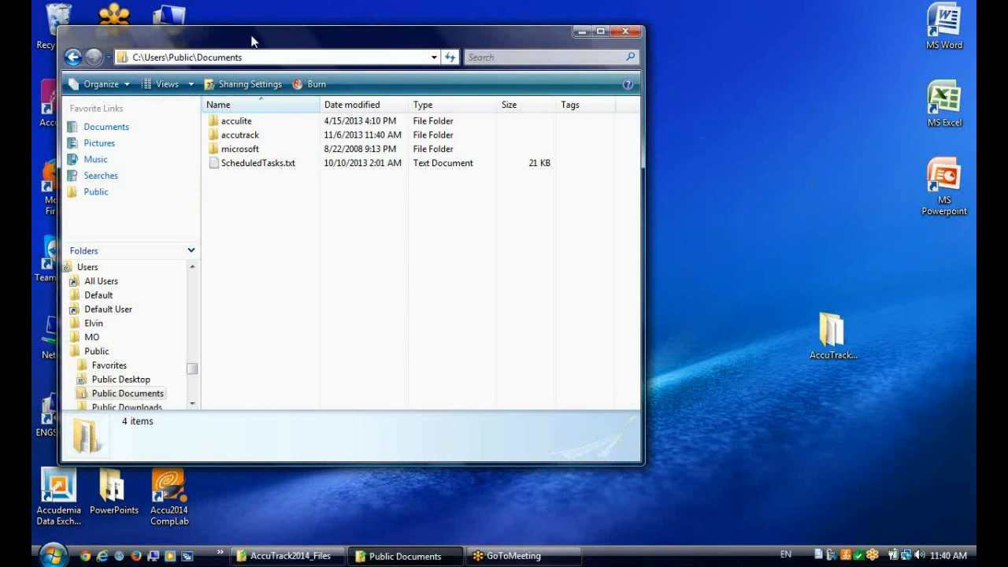
left_click_drag(302, 45, 340, 48)
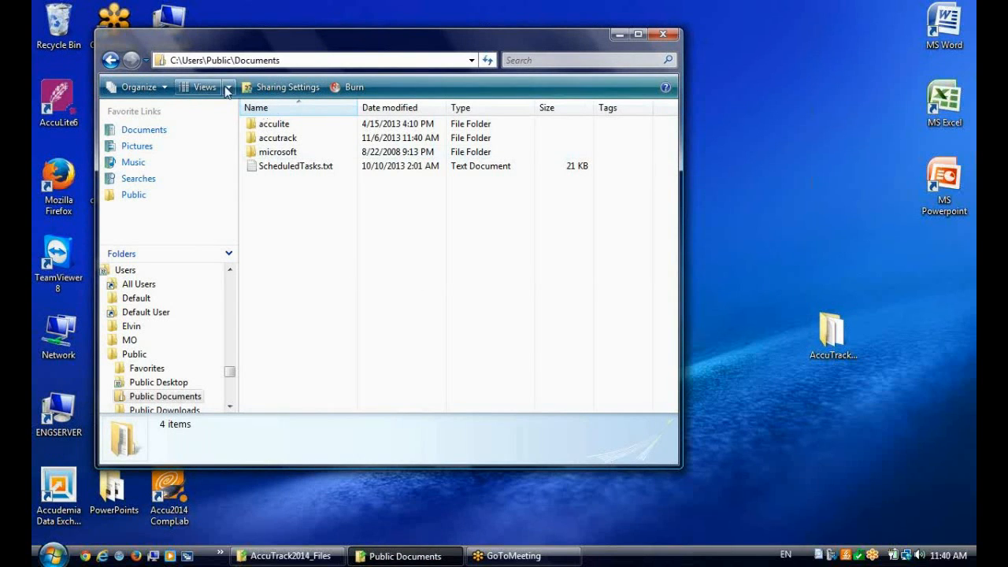
double_click(276, 136)
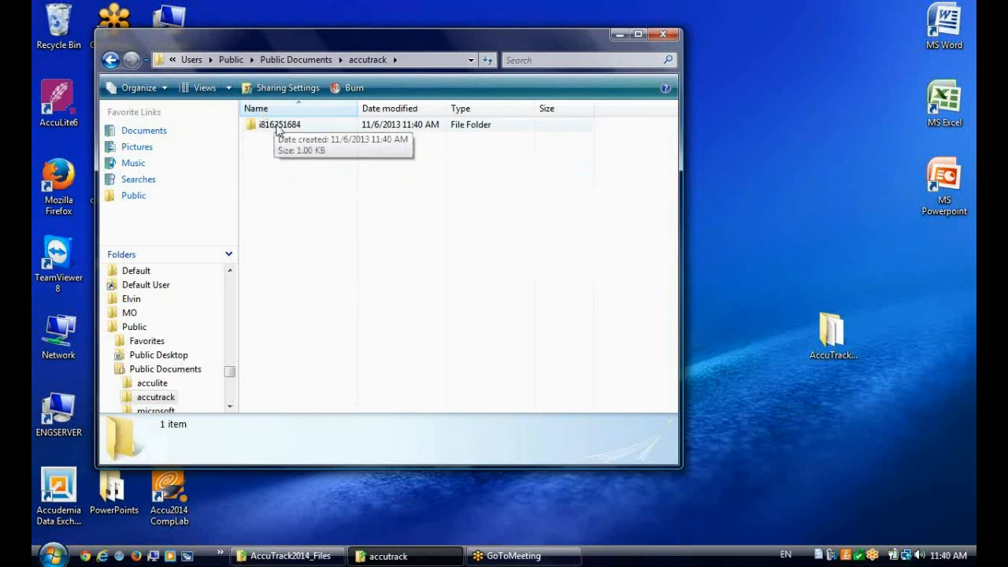
double_click(277, 127)
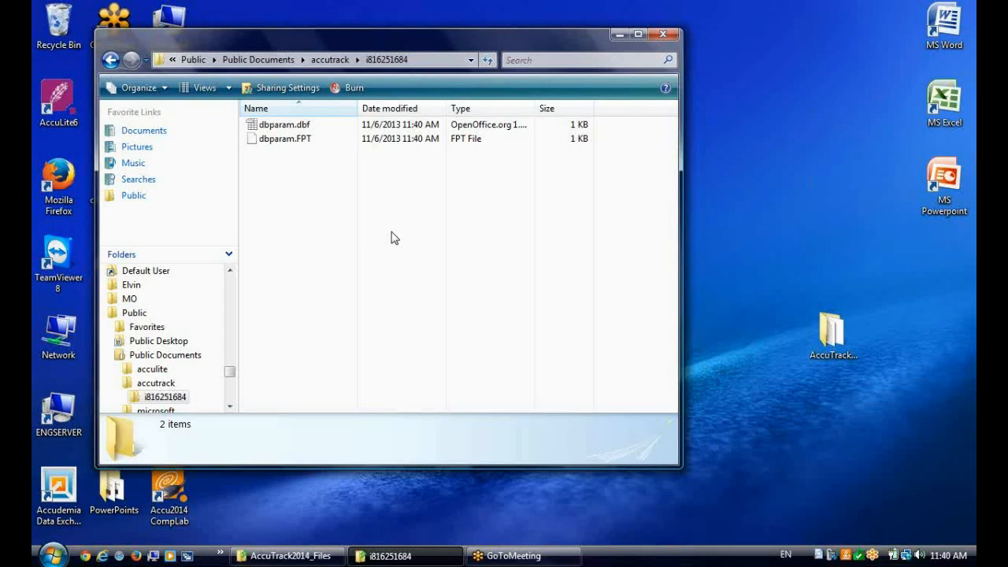
left_click(666, 33)
Open the installation folder of the Accu2014 CompLab shortcut and find the setdatapath program
right_click(154, 509)
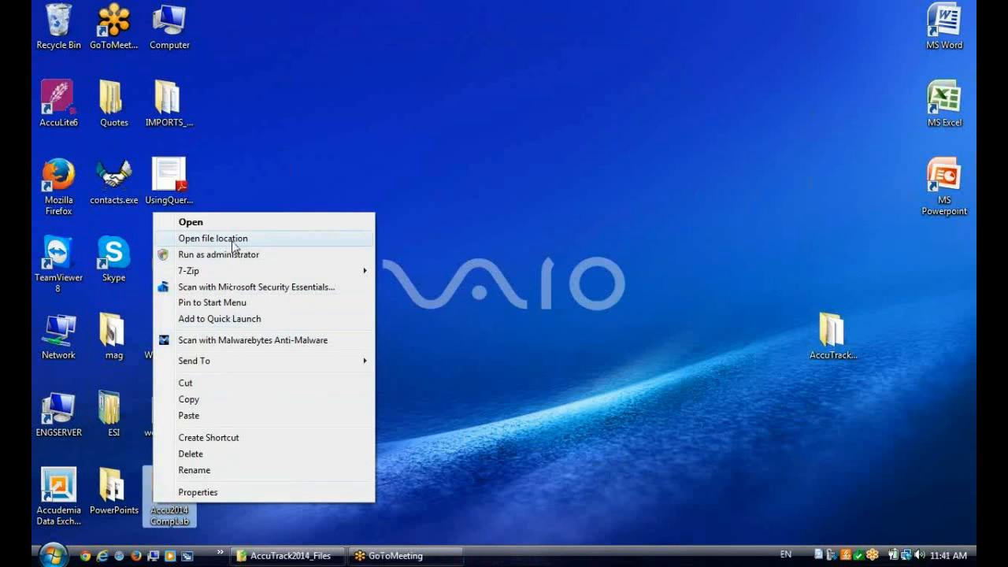
left_click(234, 239)
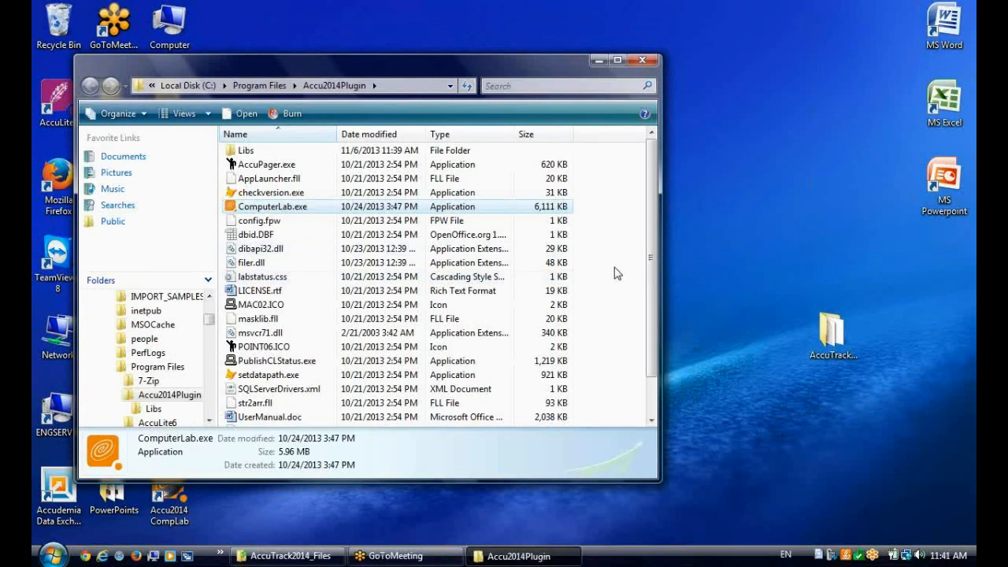
scroll(619, 286, "down", 1)
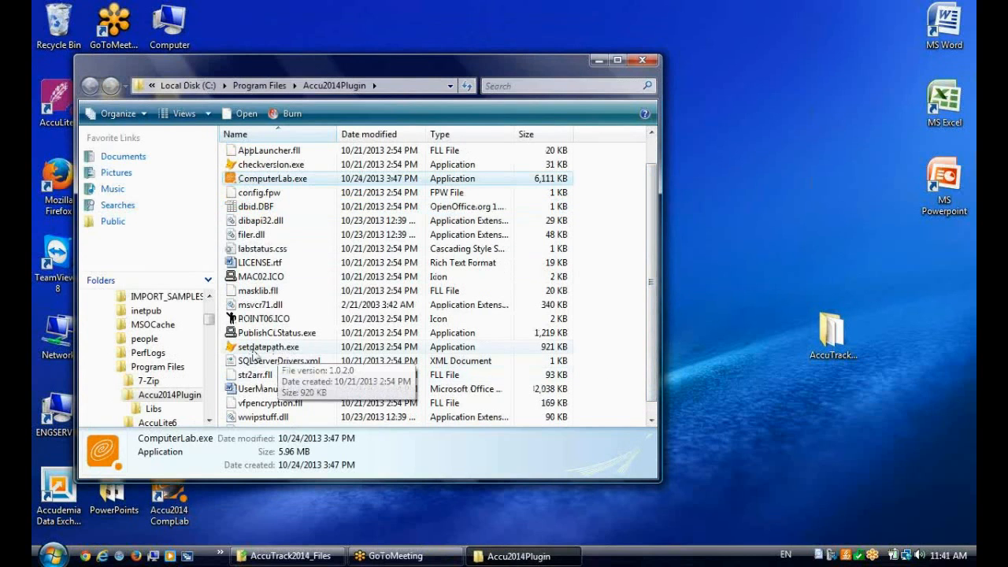
Examine the network path and subfolders of the shared AccuTrack2014_Files folder
left_click(291, 556)
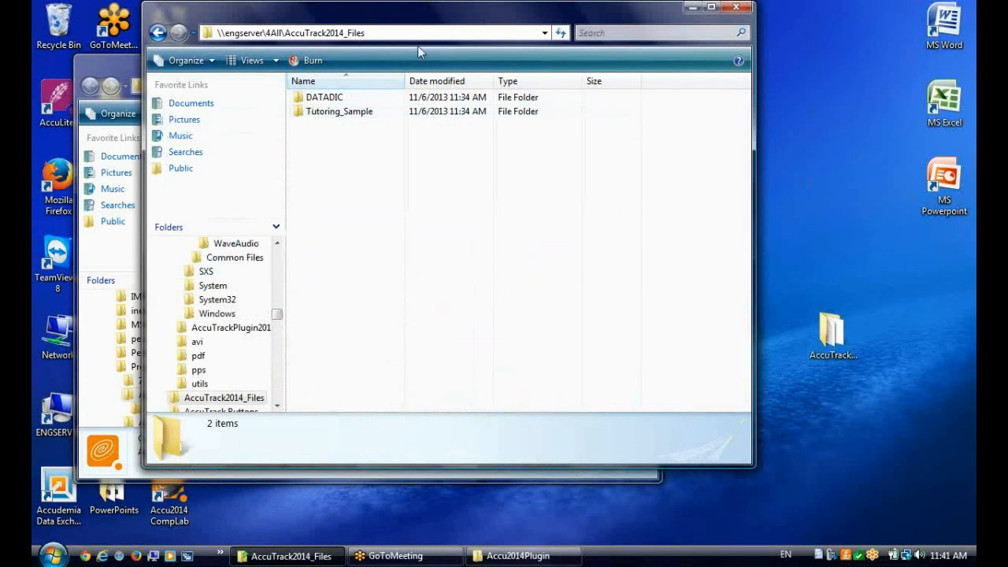
left_click(428, 36)
left_click(410, 227)
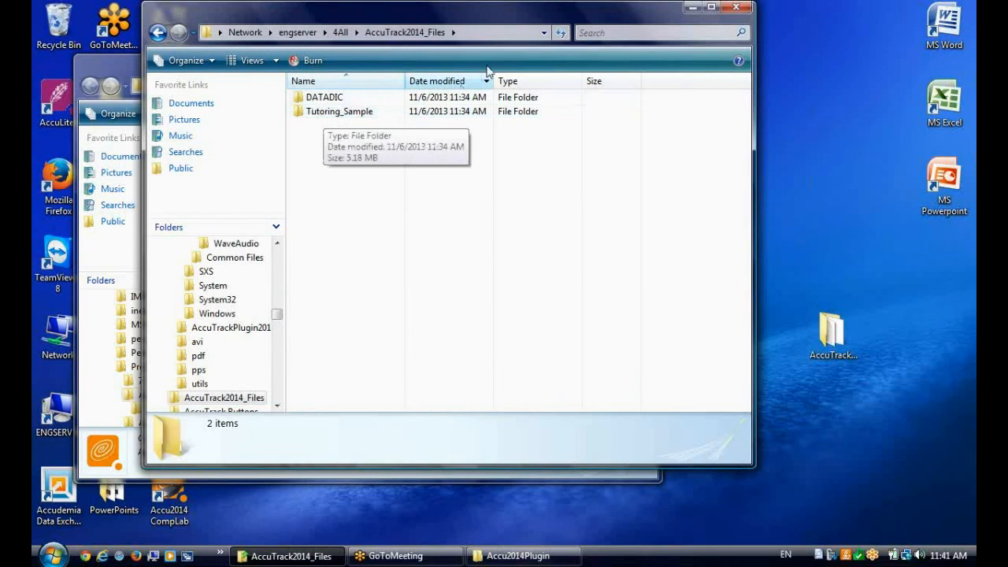
left_click(423, 32)
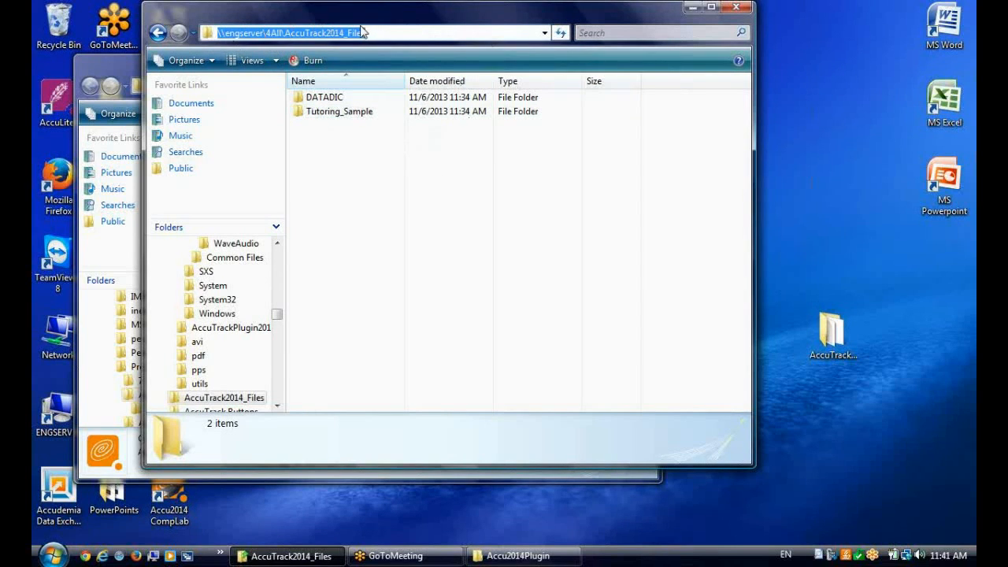
left_click(392, 35)
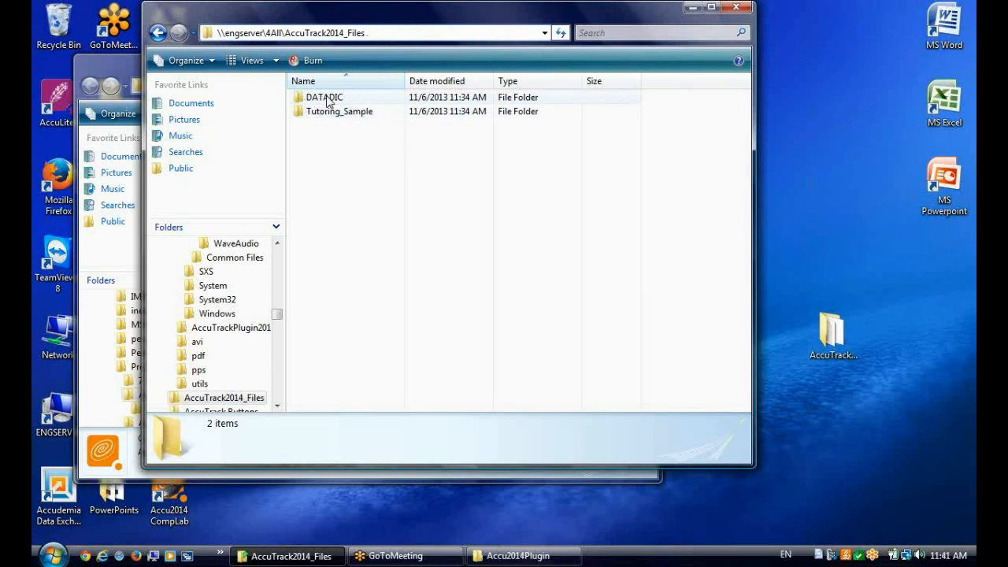
Run setdatapath.exe from the Accu2014Plugin folder and continue with the Native data mode to the data path settings
left_click(114, 75)
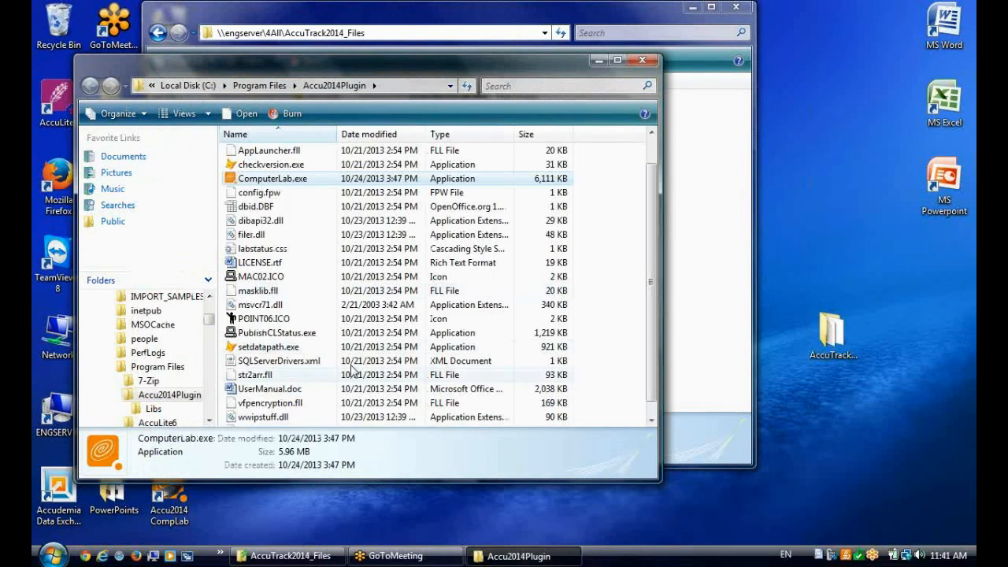
double_click(268, 347)
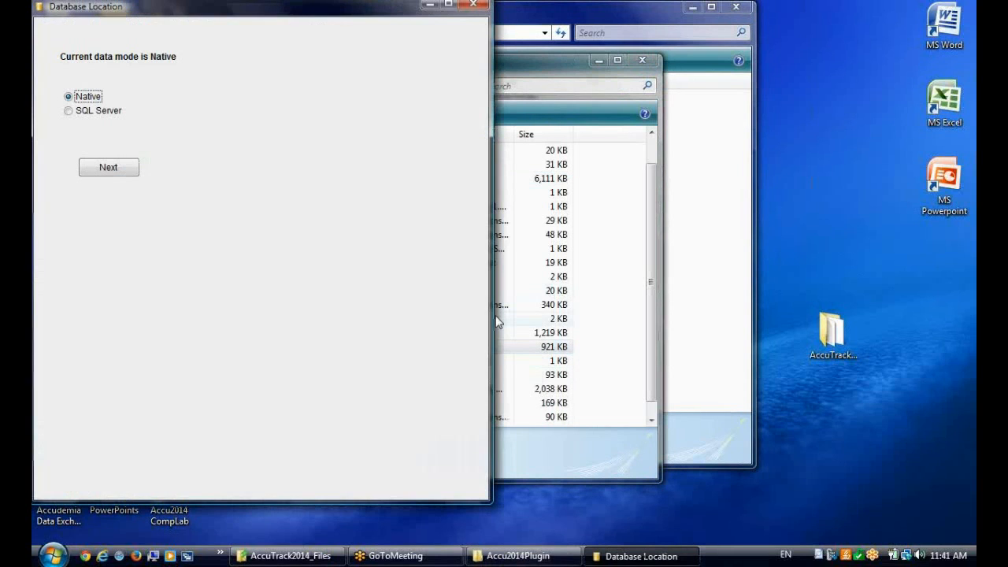
left_click(126, 177)
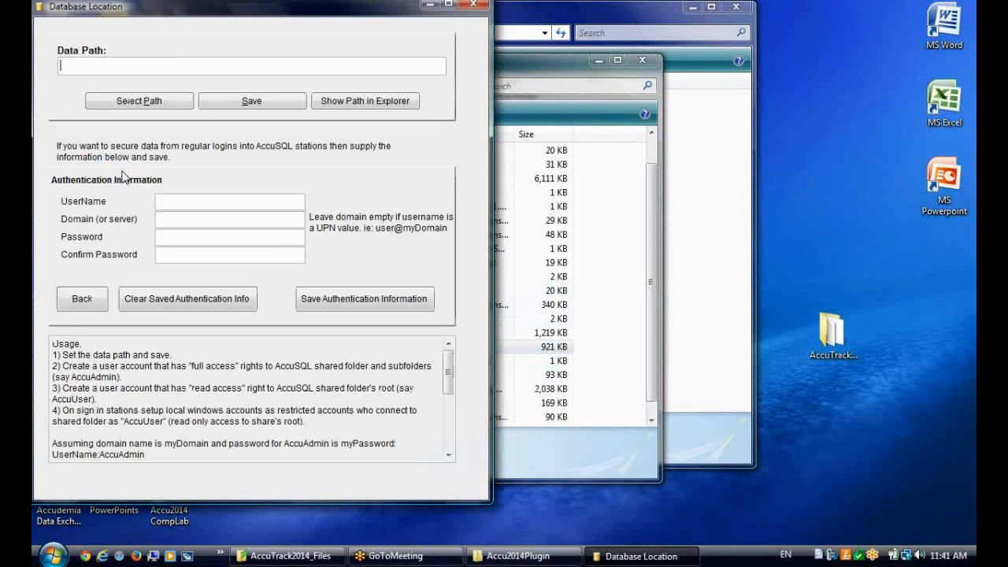
left_click(205, 62)
Open the Tutoring_Sample folder in the shared AccuTrack2014_Files folder and copy its full network path
left_click(531, 32)
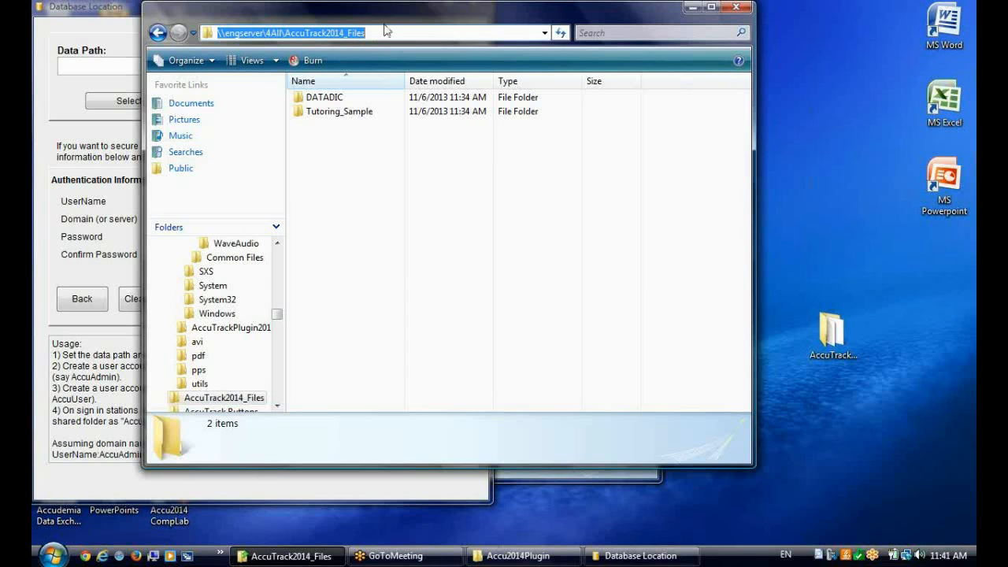
left_click_drag(379, 33, 180, 32)
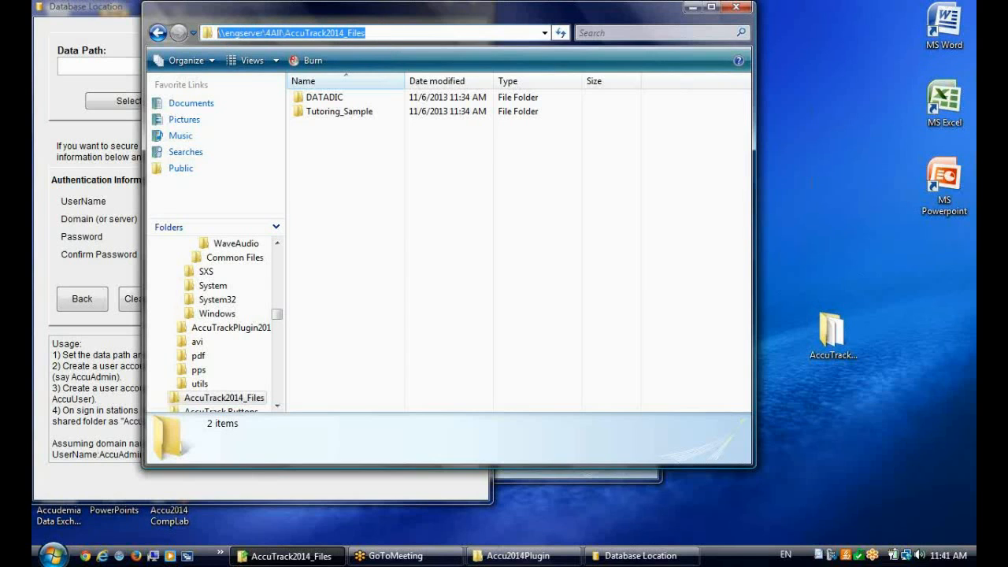
double_click(312, 111)
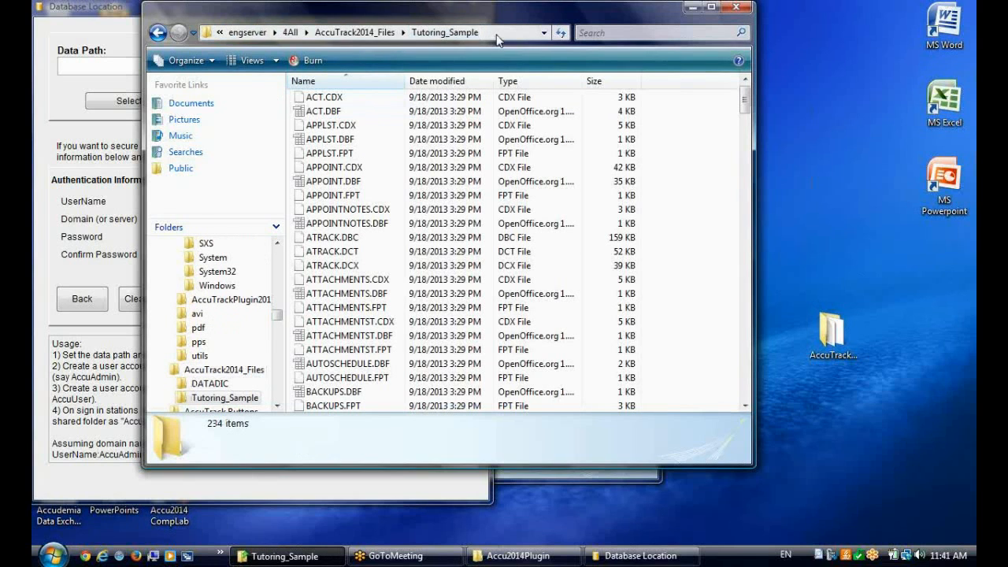
left_click(496, 33)
left_click(446, 33)
left_click_drag(446, 32, 210, 33)
key("ctrl+c")
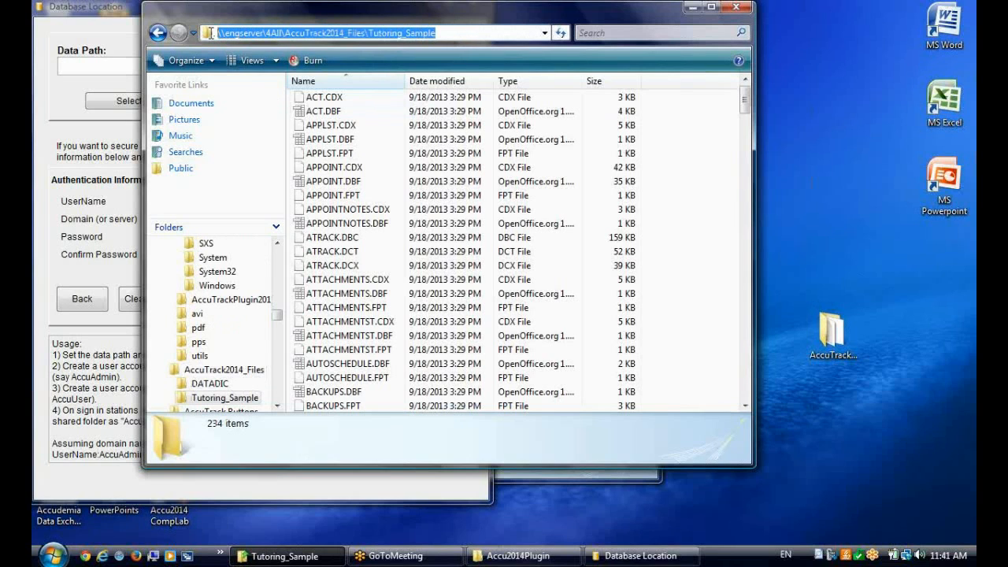
Set the data path to \\engserver\4All\AccuTrack2014_Files\Tutoring_Sample, save it, and close the Database Location window
left_click(106, 15)
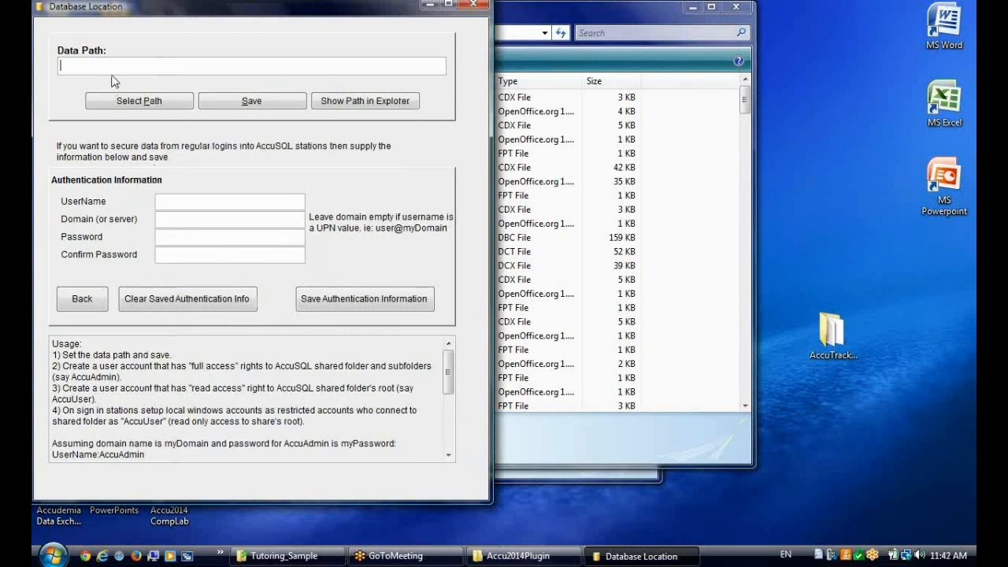
key("ctrl+v")
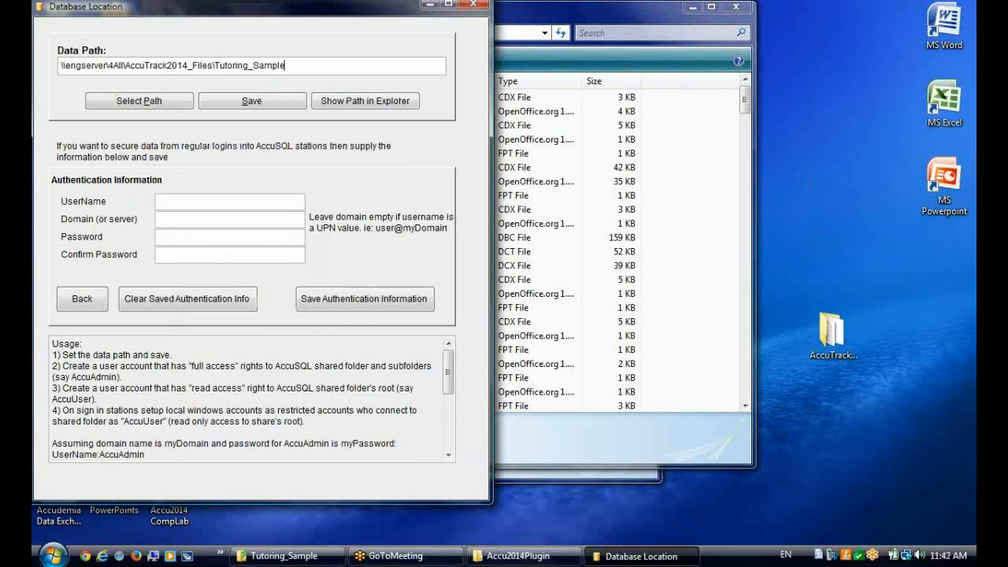
left_click(233, 108)
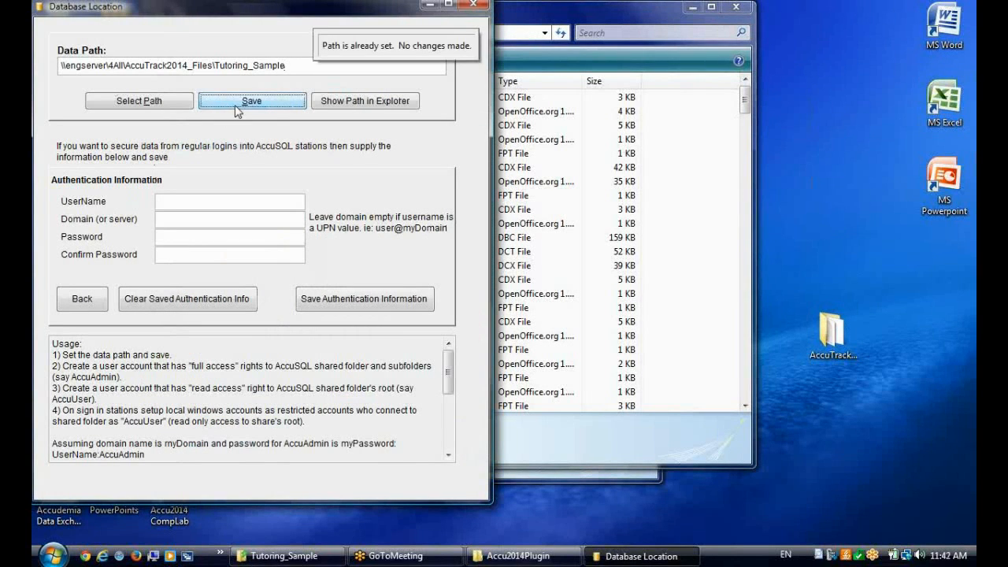
left_click(474, 6)
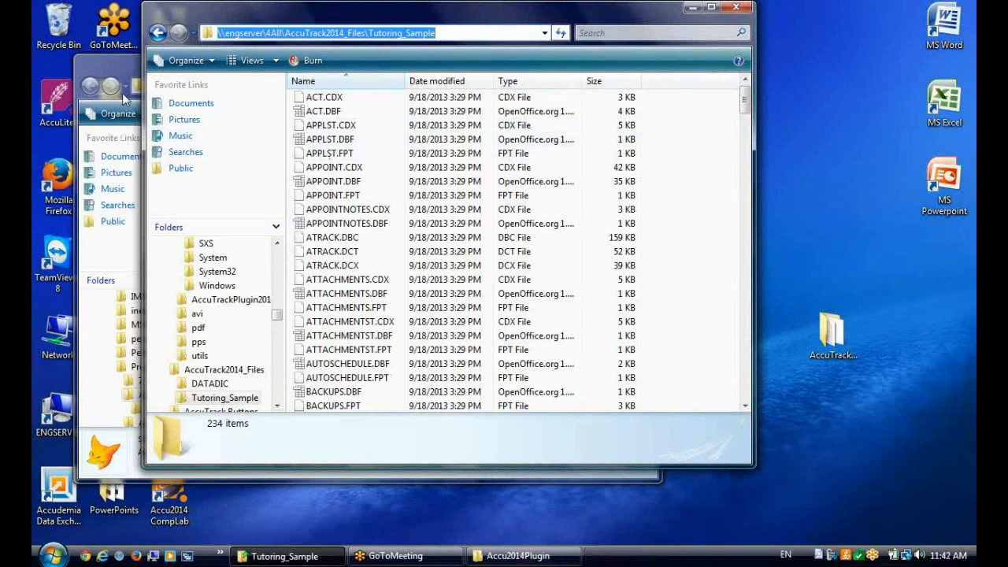
Launch Accu2014 CompLab, minimize the Tutoring_Sample folder window, and enter the administrator ID and password to access System Administration
double_click(168, 512)
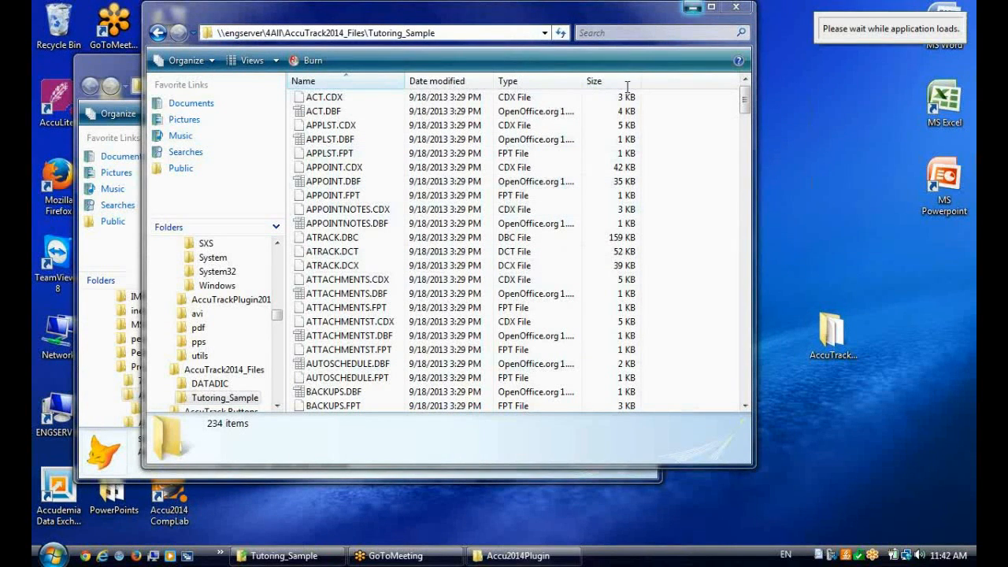
left_click(693, 9)
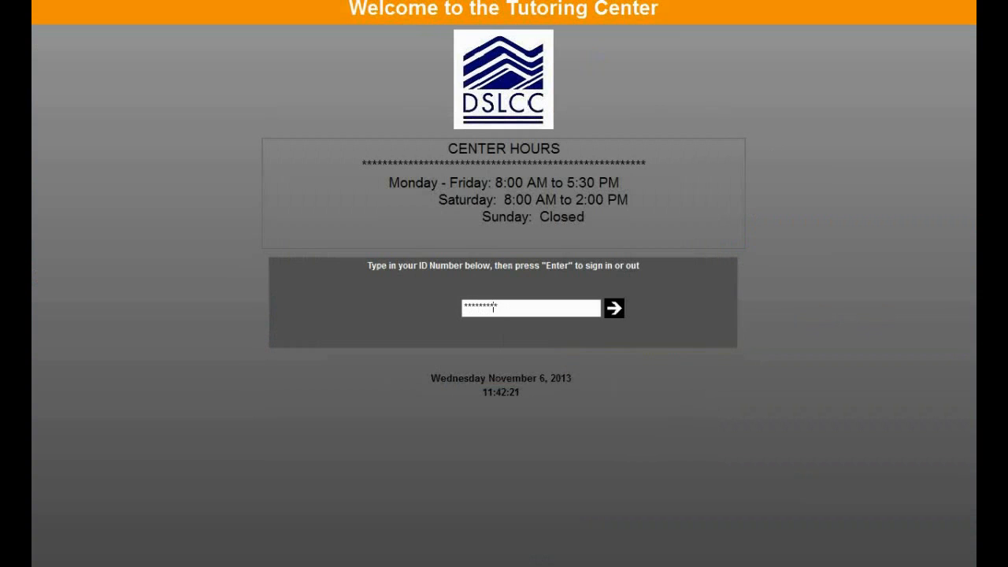
key("Return")
type("***")
key("Return")
left_click(634, 372)
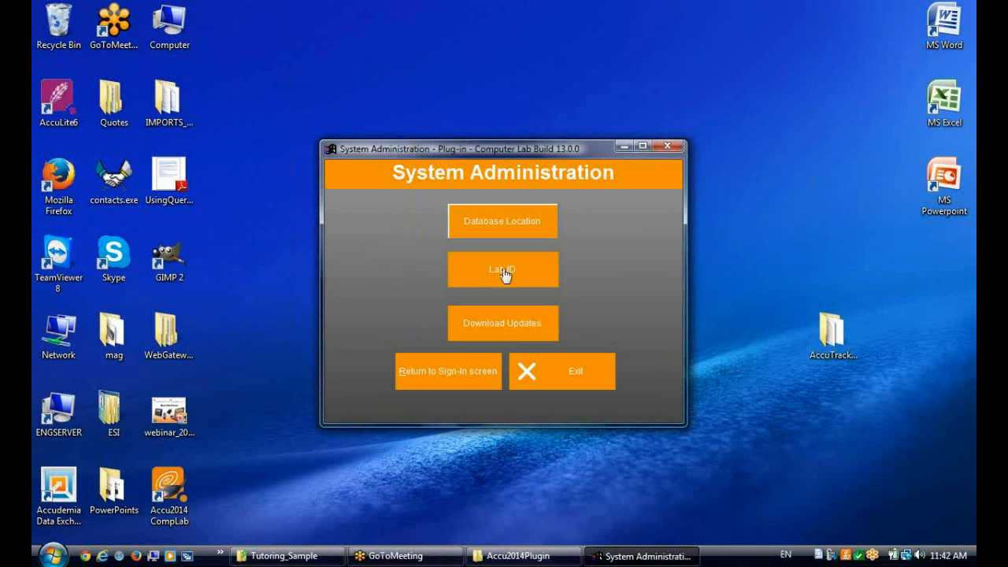
Check the saved database folder path in the Database Location settings and return to the sign-in screen
left_click(535, 220)
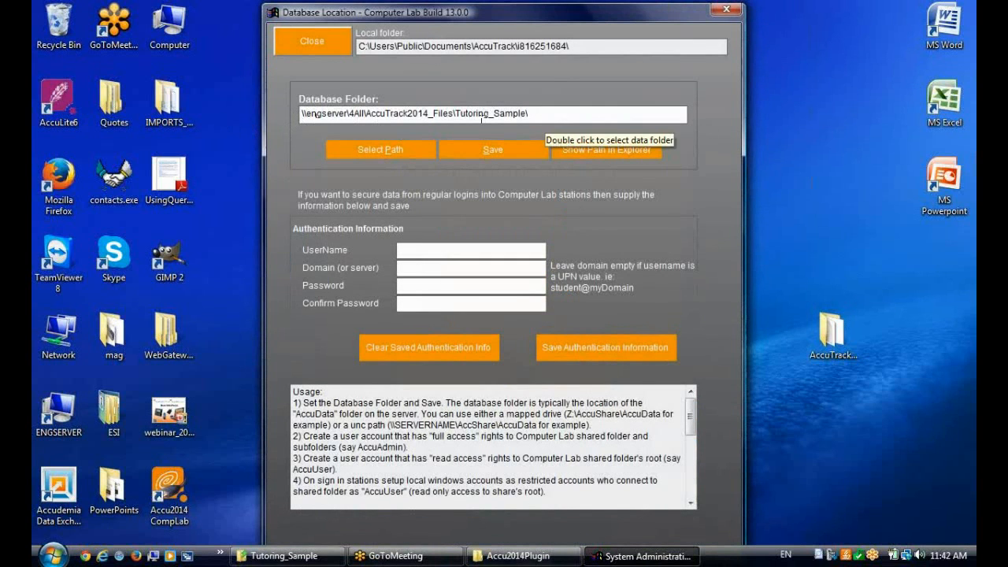
left_click(312, 41)
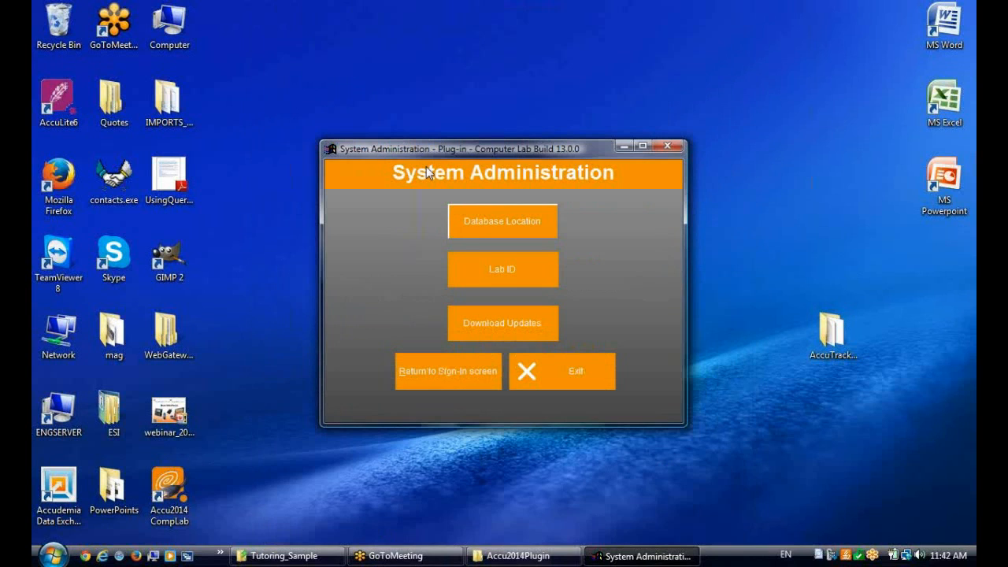
left_click(455, 372)
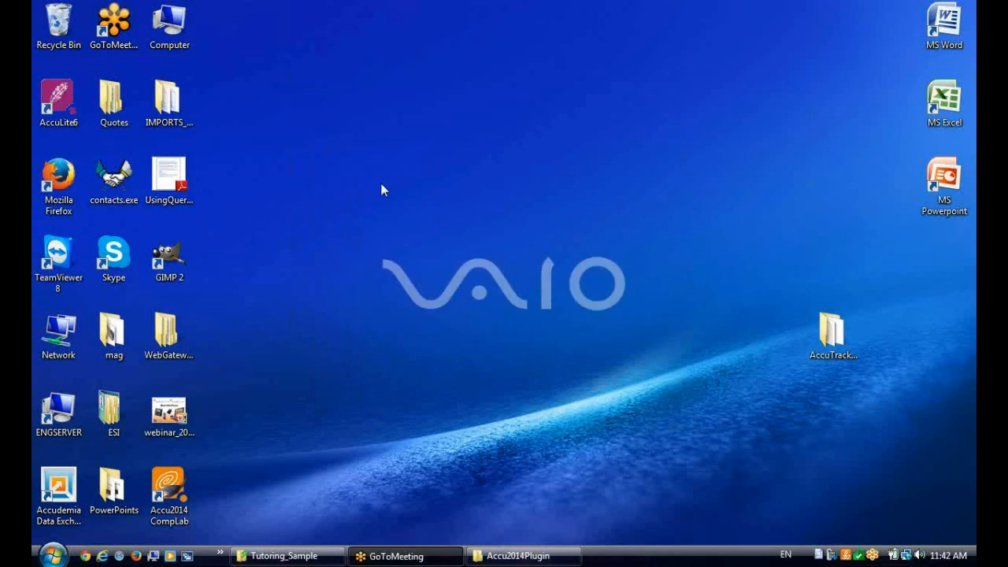
Sign in with the student's ID number to Anatomy & Phys 1 - BIOL as Self Study, confirm, and sign the student out
type("***")
key("Return")
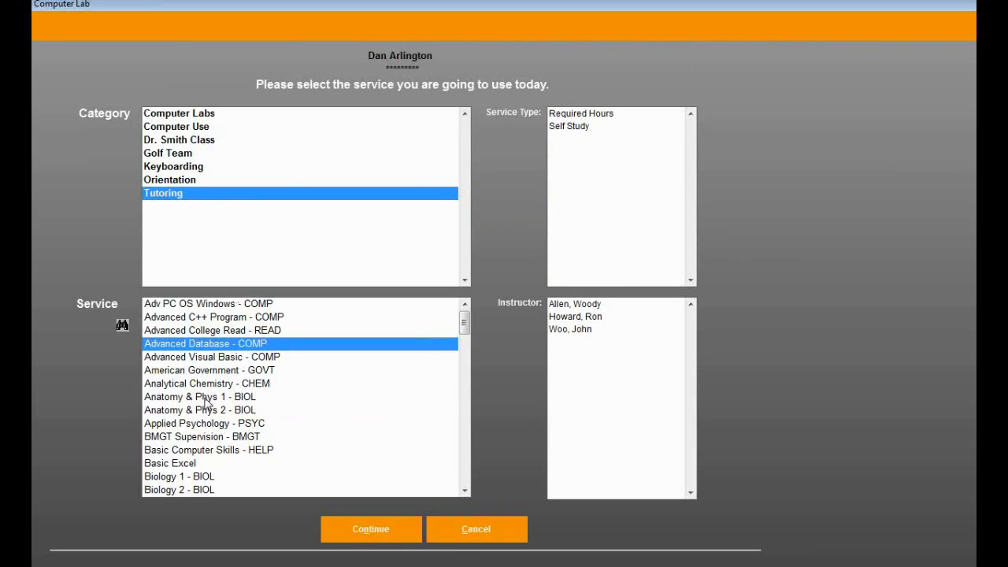
left_click(210, 399)
left_click(578, 131)
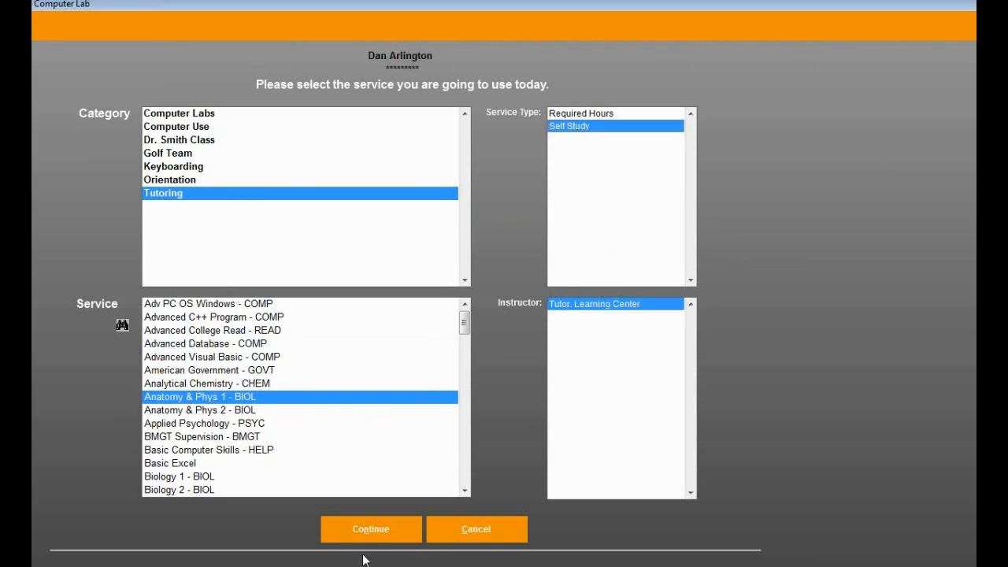
left_click(364, 523)
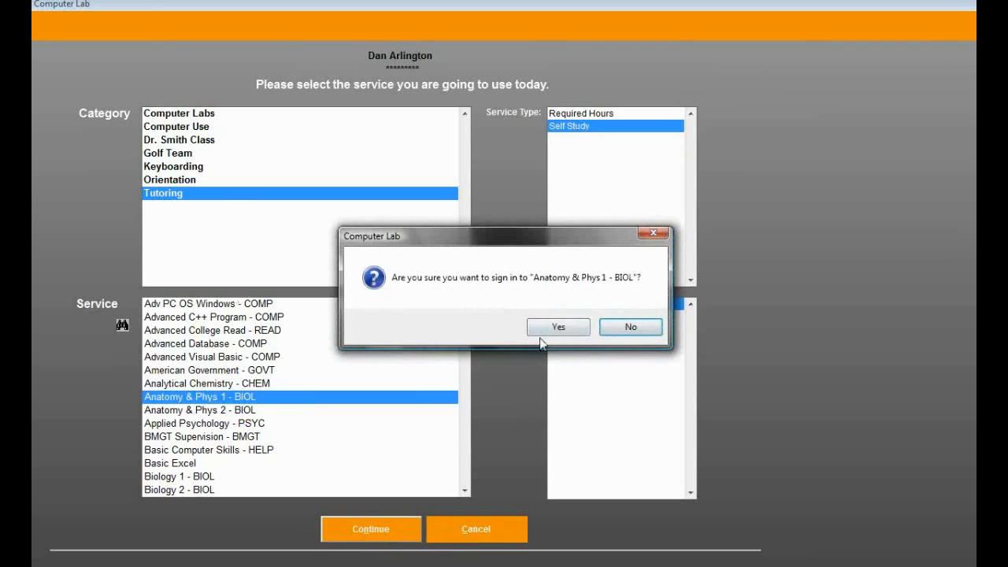
left_click(570, 329)
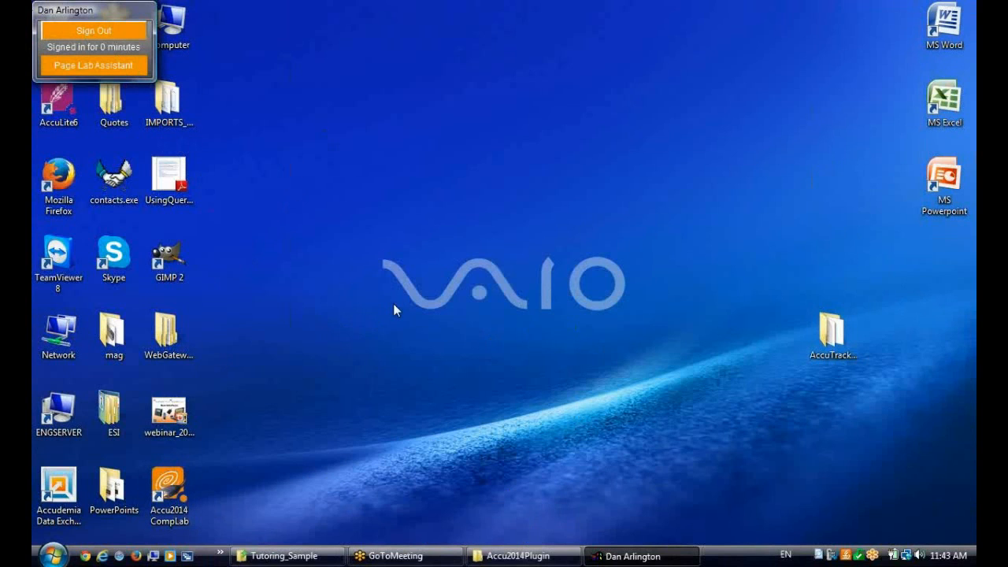
left_click(87, 32)
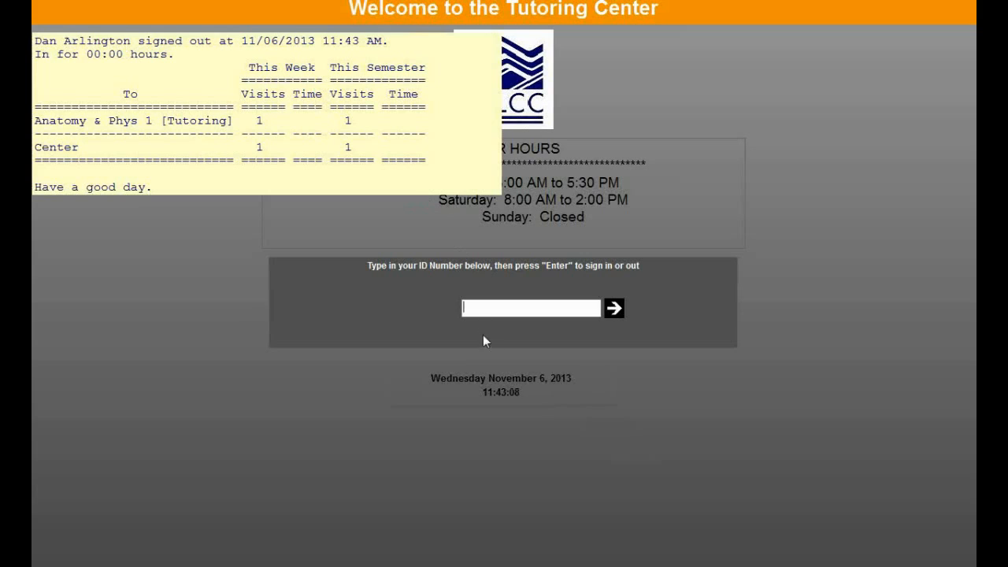
Enter the administrator ID and password at the sign-in screen and exit the plug-in from System Administration
type("1")
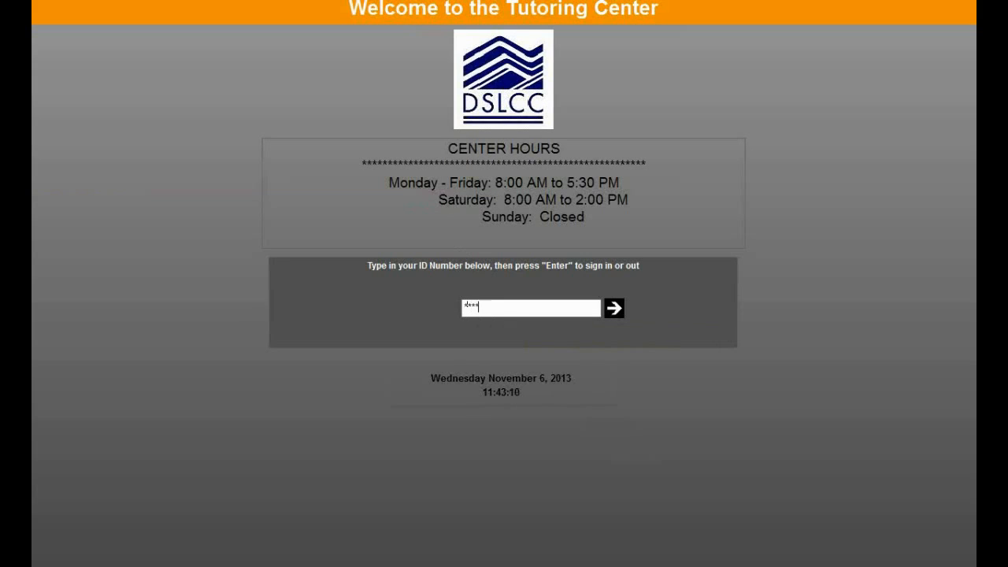
key("Return")
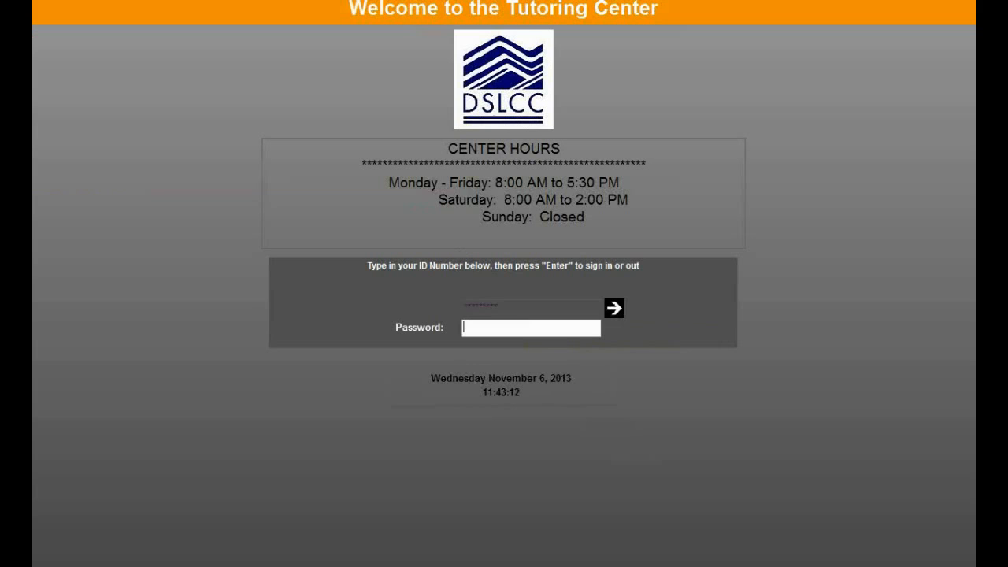
key("Return")
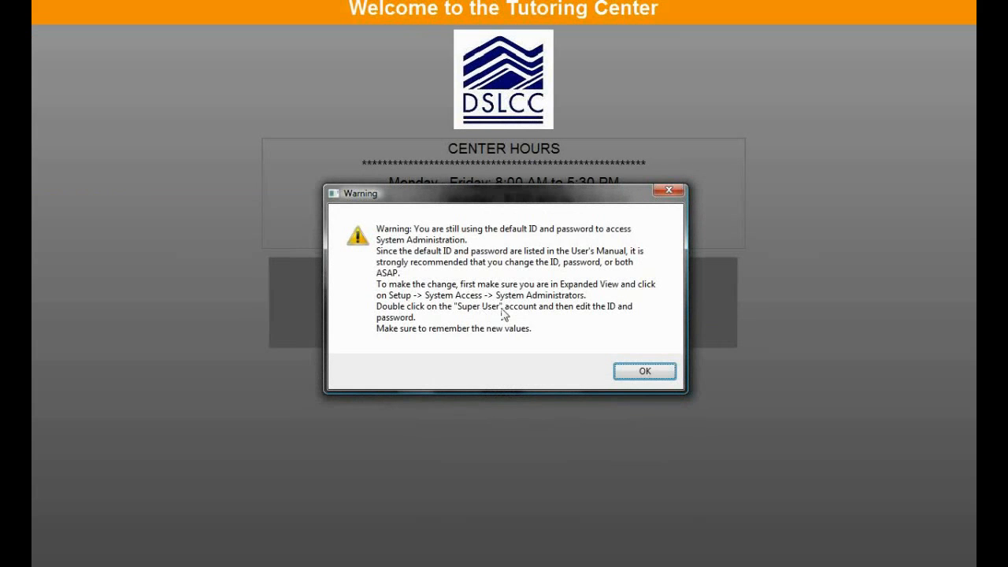
left_click(645, 371)
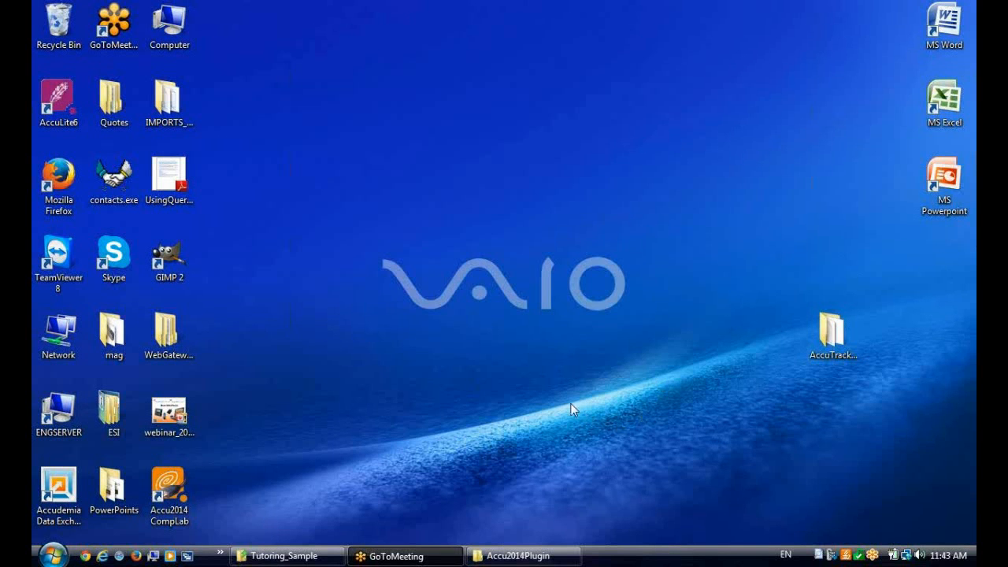
left_click(560, 377)
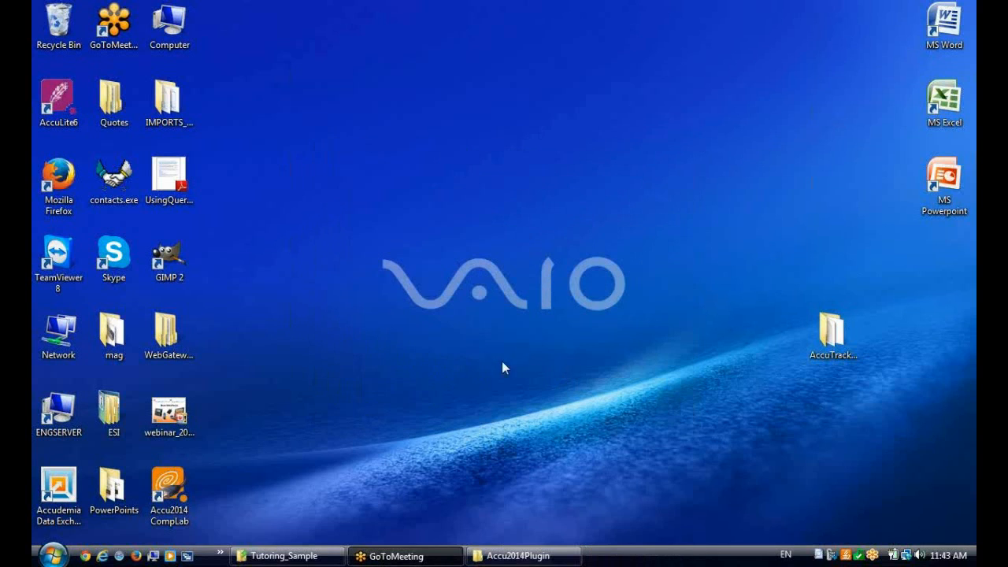